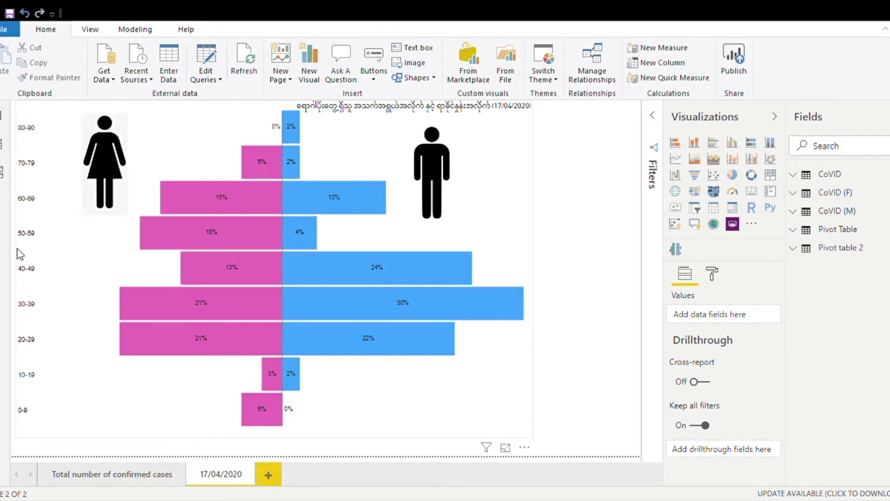
Step: Examine the female and male percentages by age group in the population pyramid on the 17/04/2020 report page
click(36, 139)
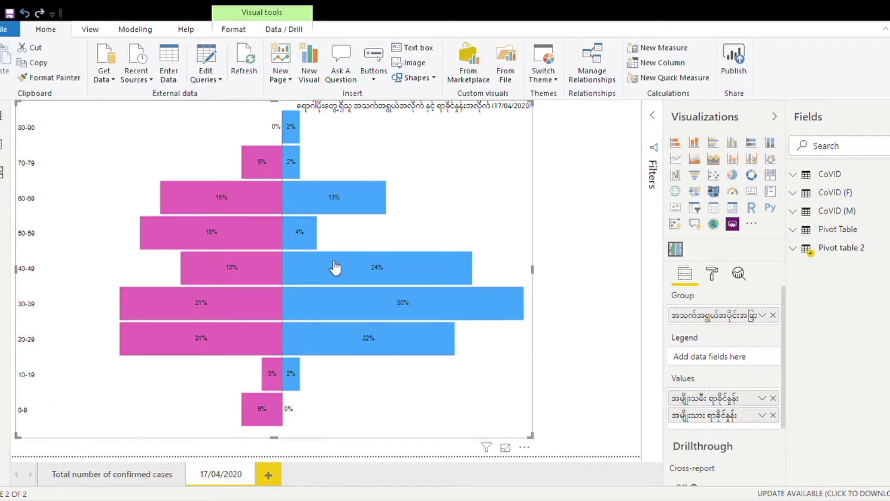
click(568, 237)
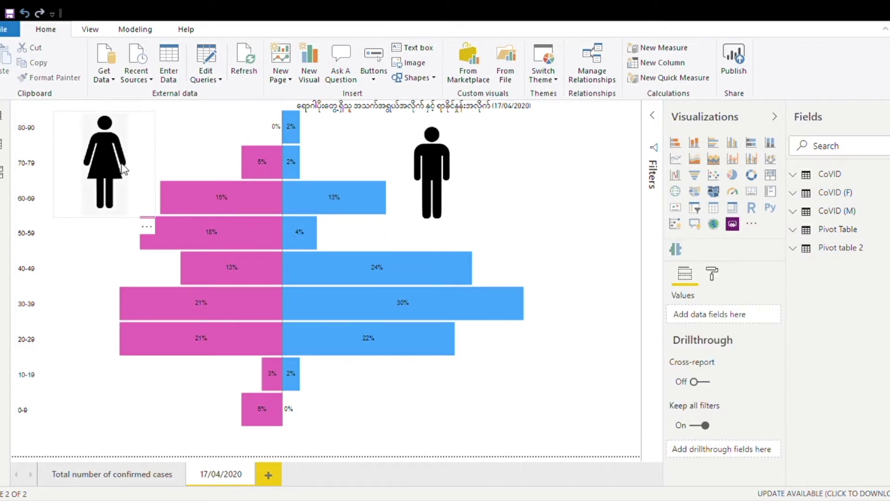
mouse_move(229, 204)
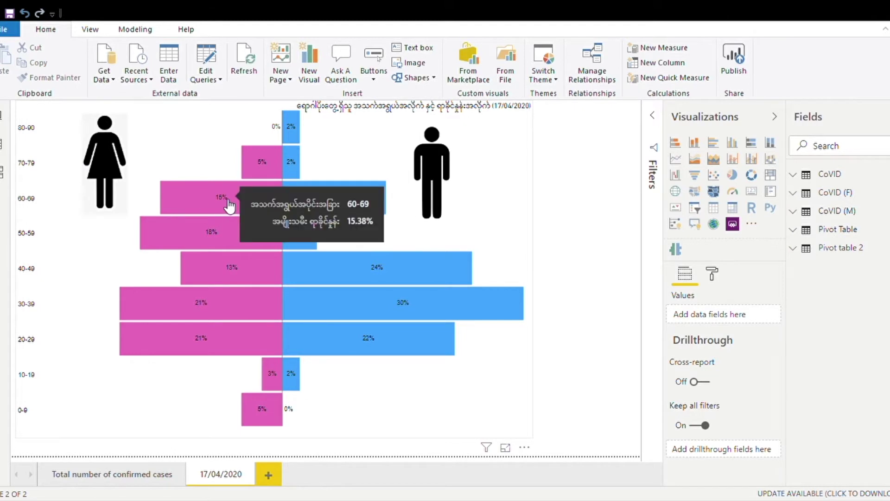
mouse_move(320, 200)
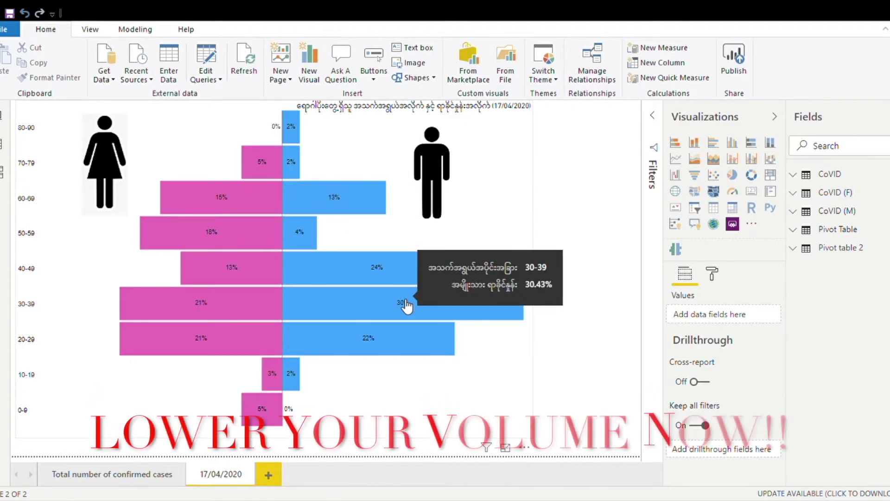
mouse_move(255, 311)
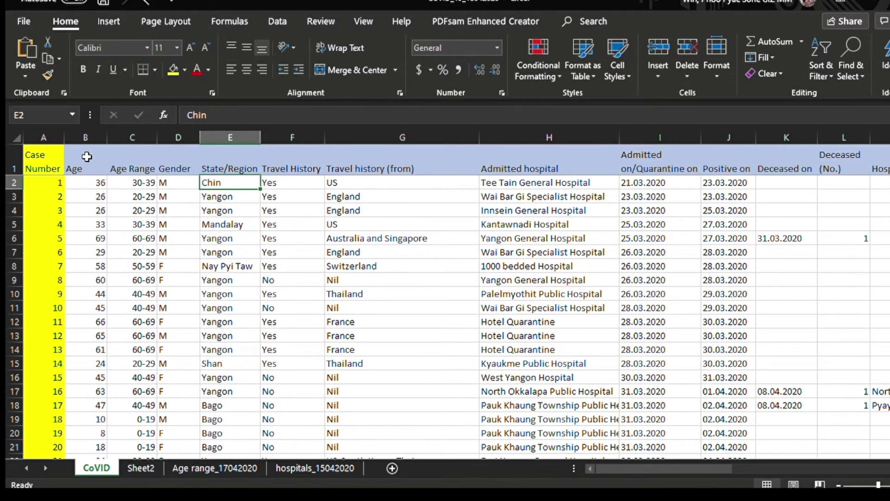
Step: Switch to the Excel workbook and examine the Age, Age Range and Gender columns of the CoVID sheet
click(86, 138)
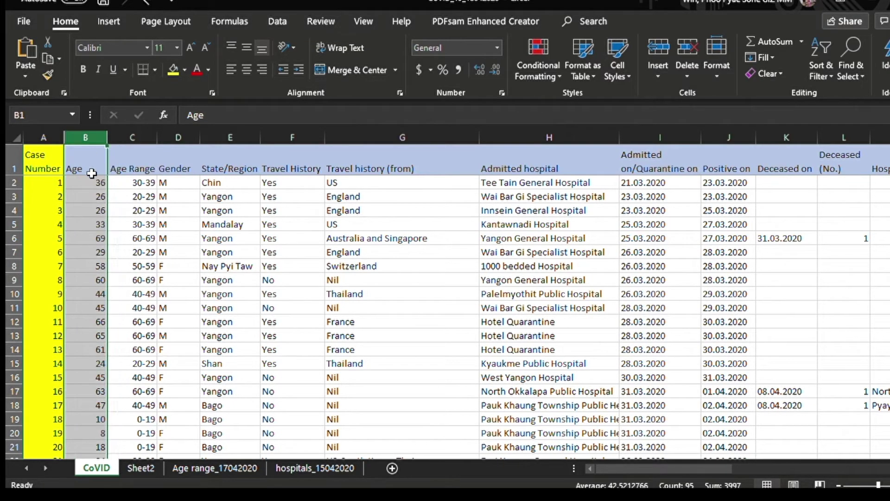
click(180, 148)
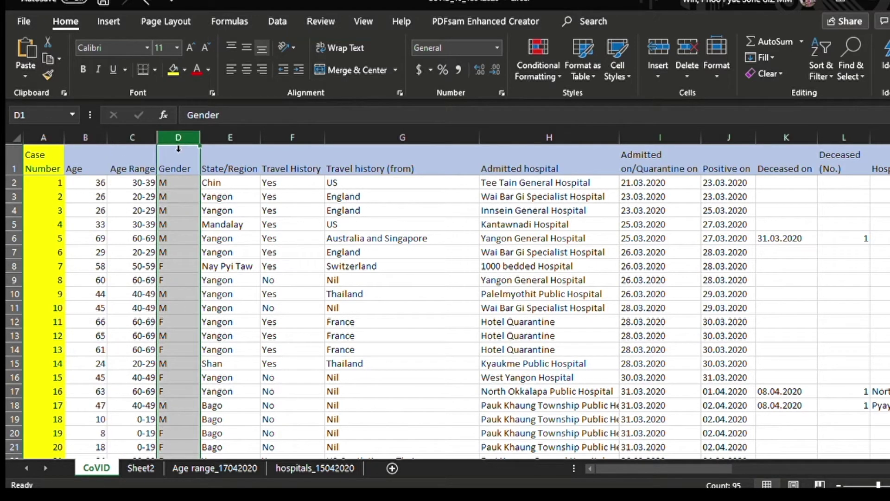
click(104, 147)
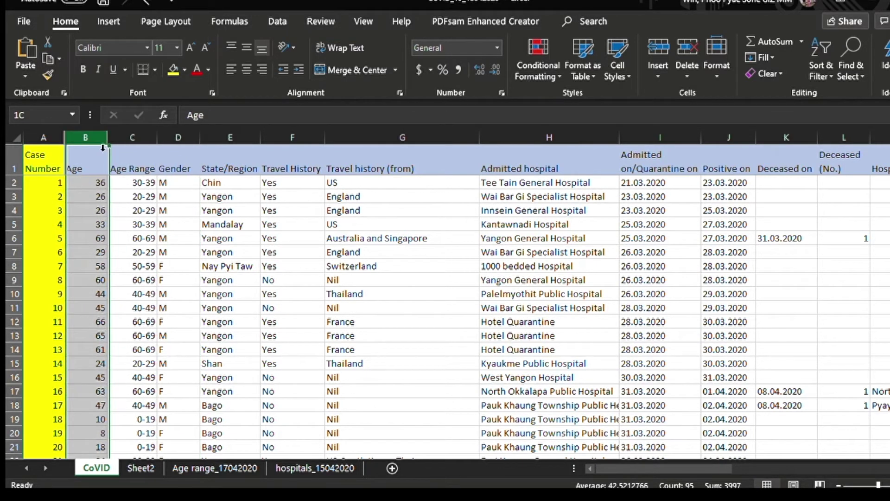
click(145, 183)
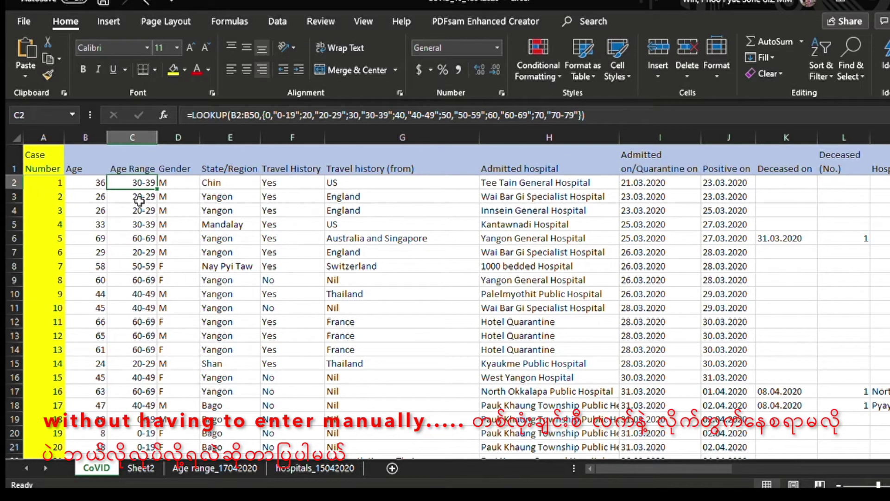
click(185, 163)
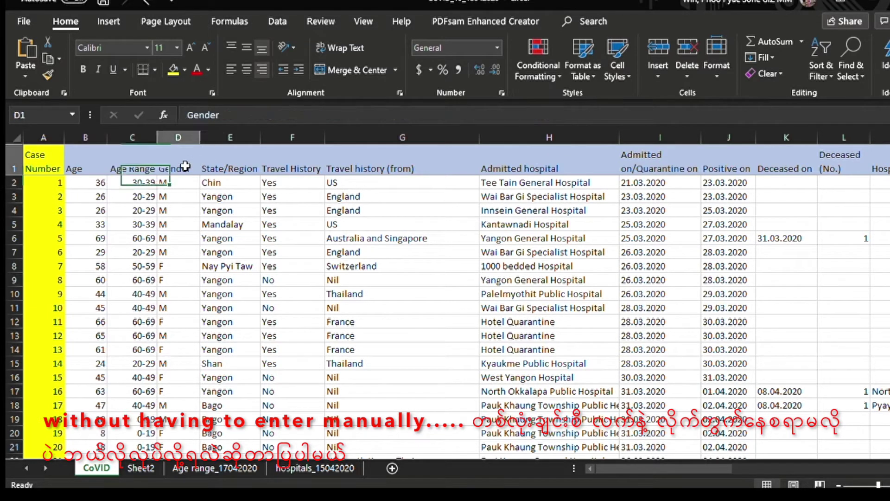
click(189, 145)
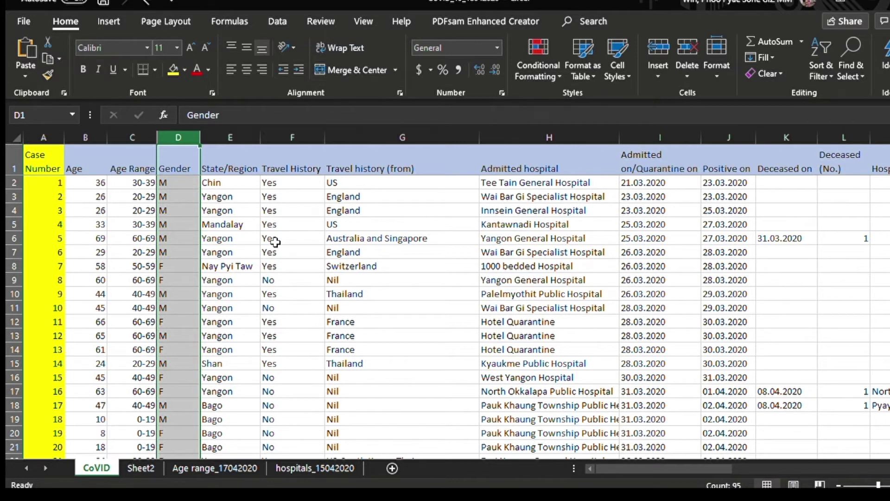
click(94, 185)
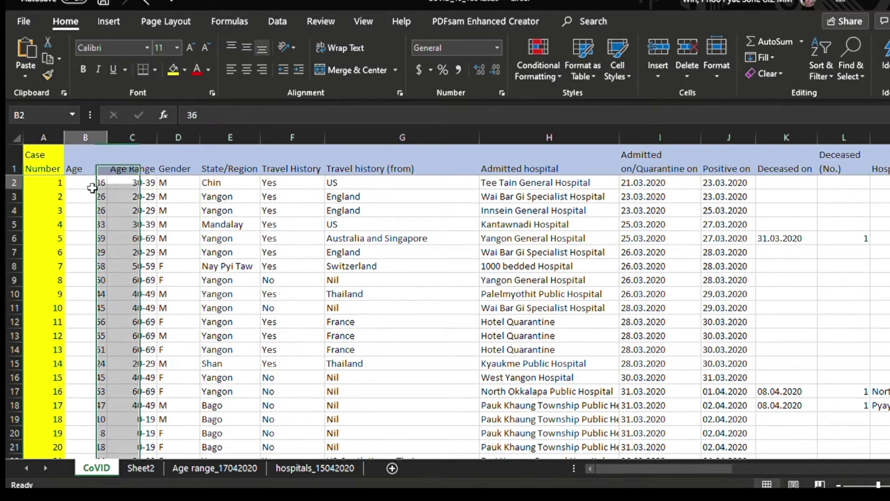
click(181, 183)
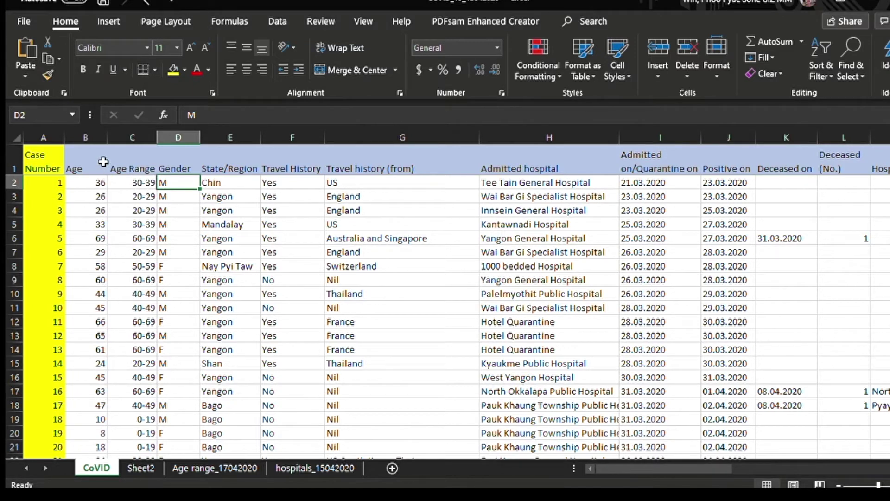
Step: Copy the Age and Gender columns from the CoVID sheet into columns A and B of Sheet2
click(102, 146)
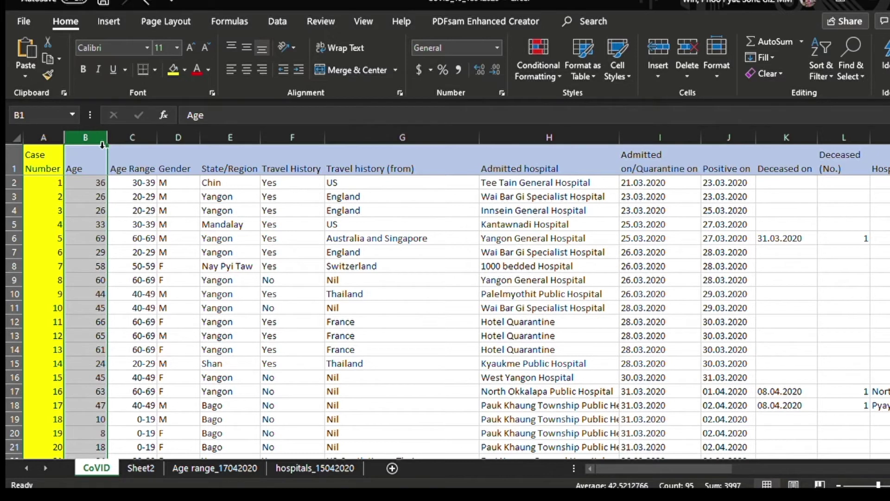
ctrl+click(177, 147)
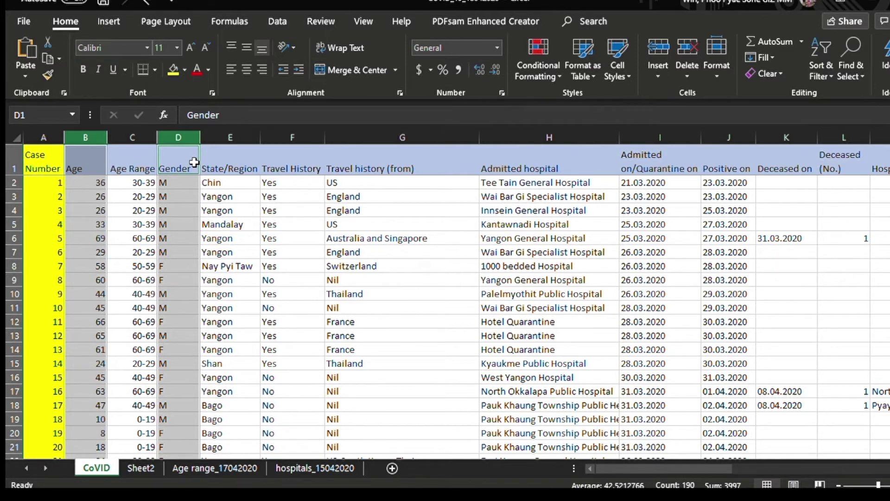
key(ctrl+c)
click(141, 467)
key(ctrl+v)
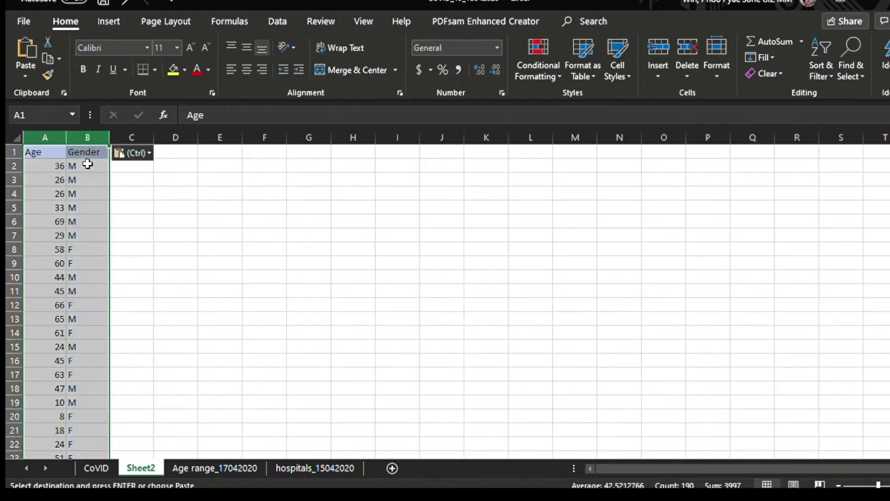
Step: Review the pasted age and gender pairs in the first rows of Sheet2
click(134, 168)
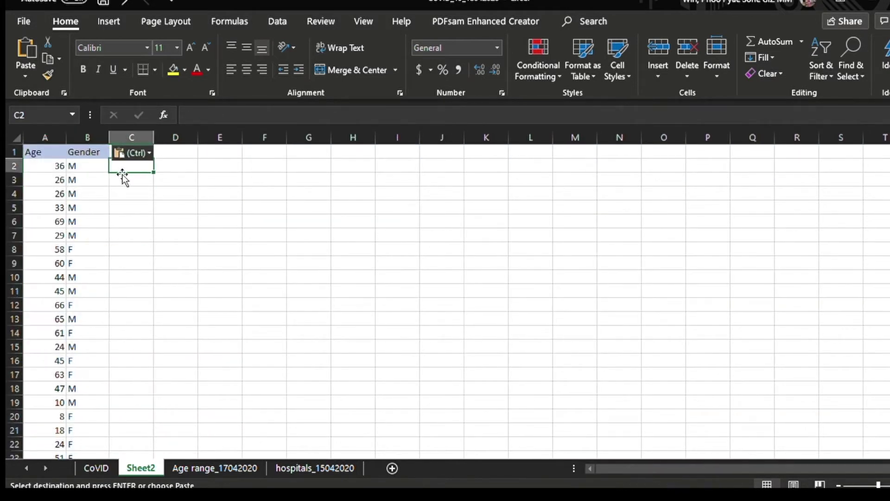
click(51, 165)
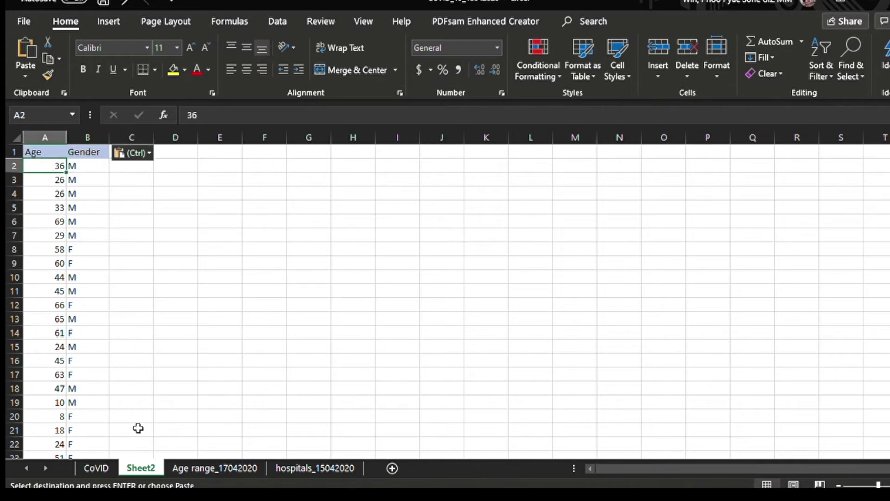
click(96, 467)
click(150, 462)
click(92, 166)
click(54, 164)
click(87, 167)
click(48, 163)
click(86, 166)
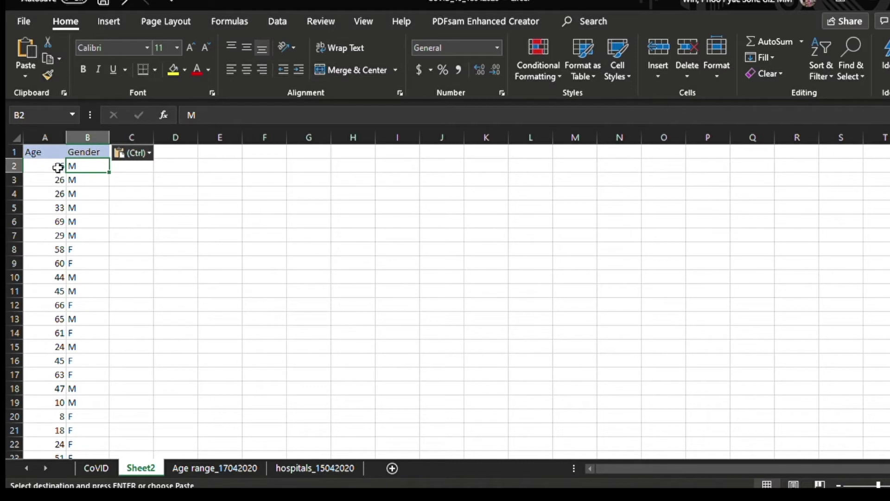
click(100, 179)
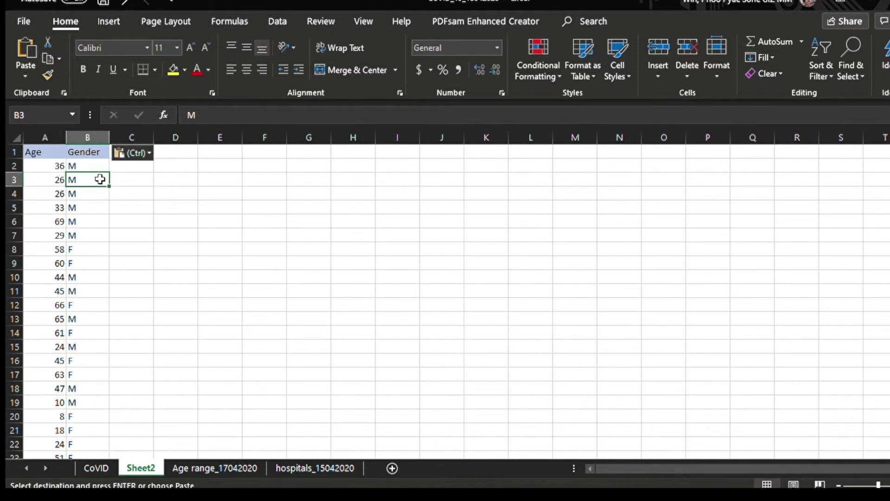
click(52, 165)
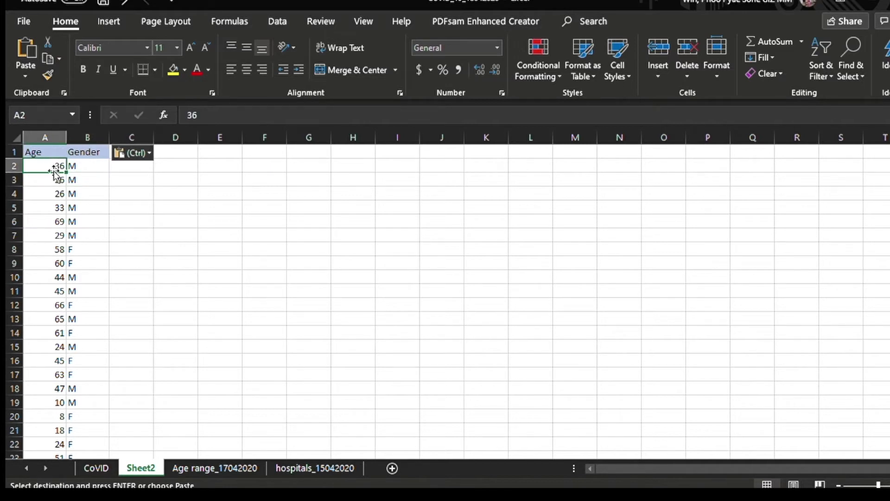
click(86, 166)
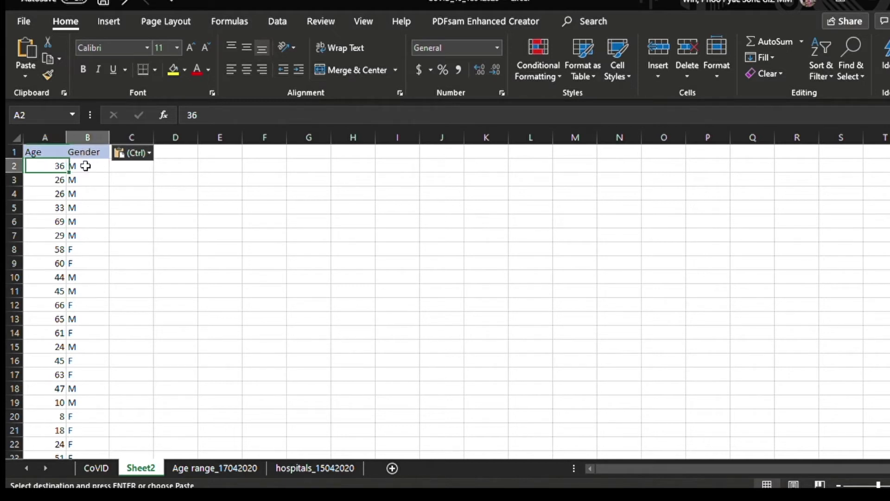
click(60, 178)
click(72, 179)
Step: Insert a column before Gender in Sheet2, head it "Age range" and fit its width to the heading
click(87, 146)
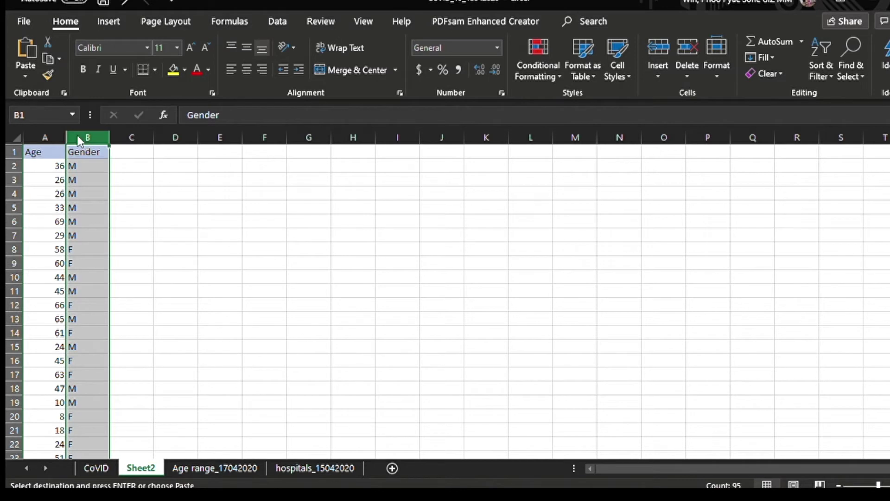
key(ctrl+shift+plus)
click(90, 152)
text(Age range)
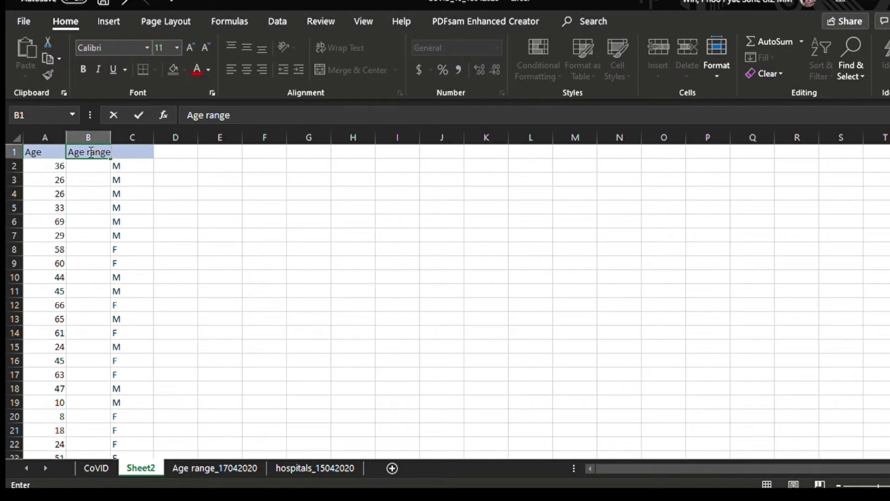
key(Return)
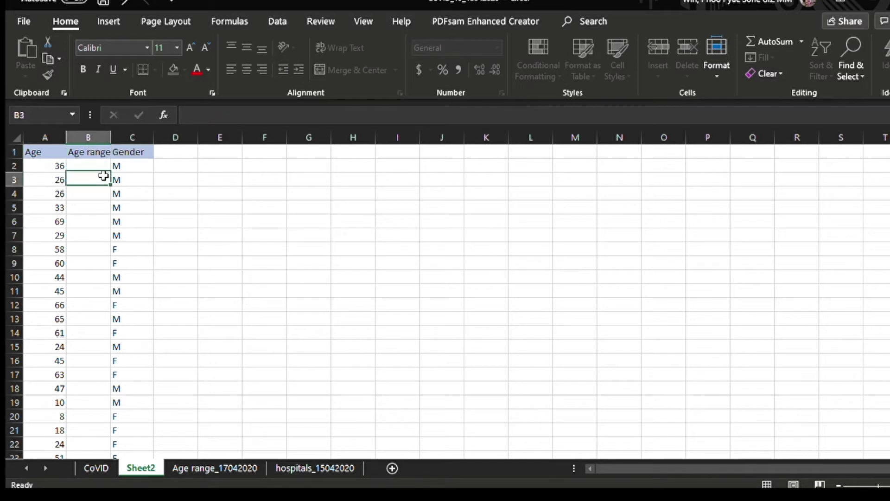
double_click(111, 137)
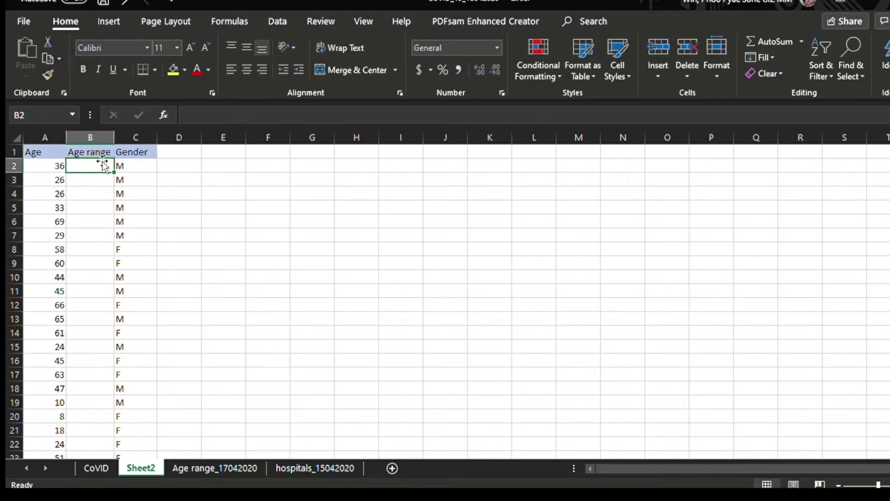
click(206, 115)
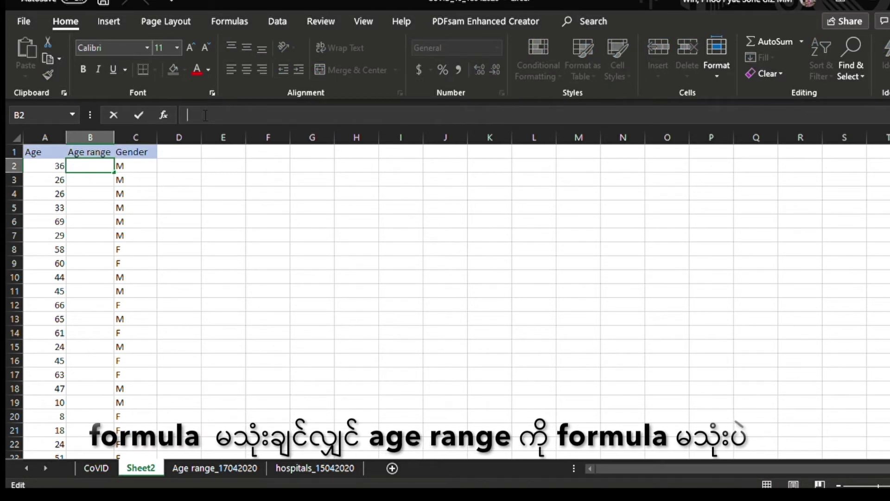
text(=)
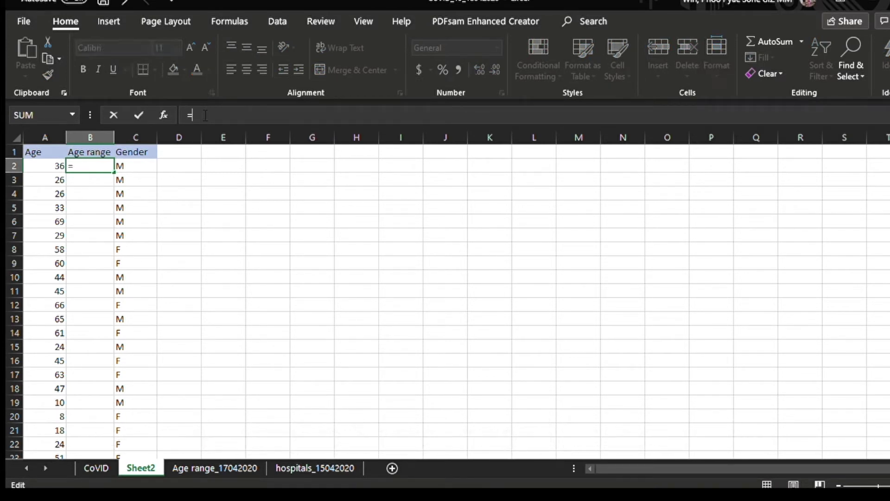
text(lookup(@)
text(A2)
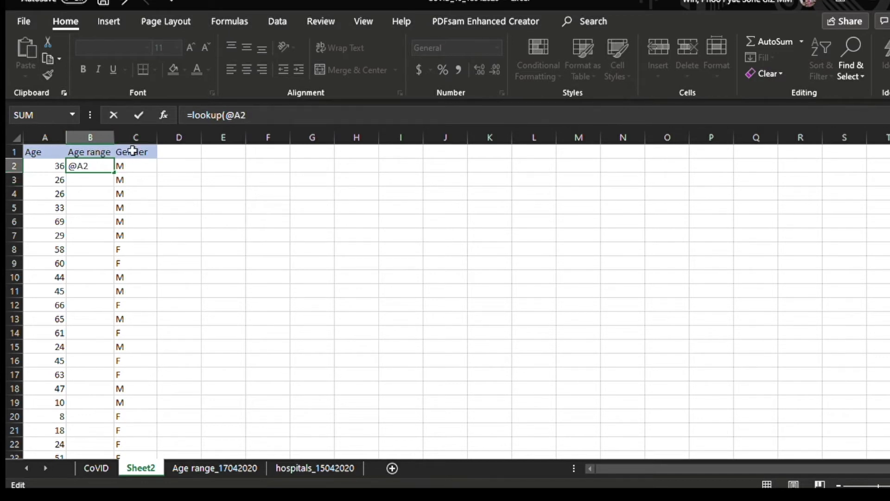
text(:)
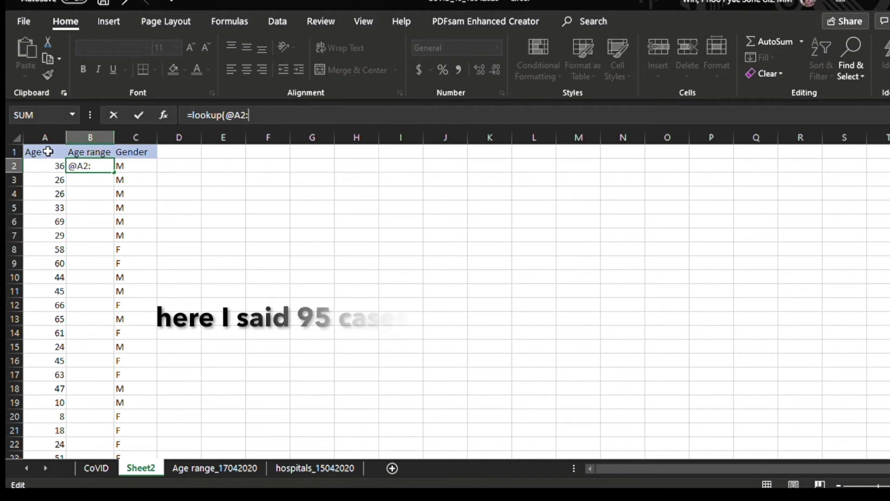
text(A100)
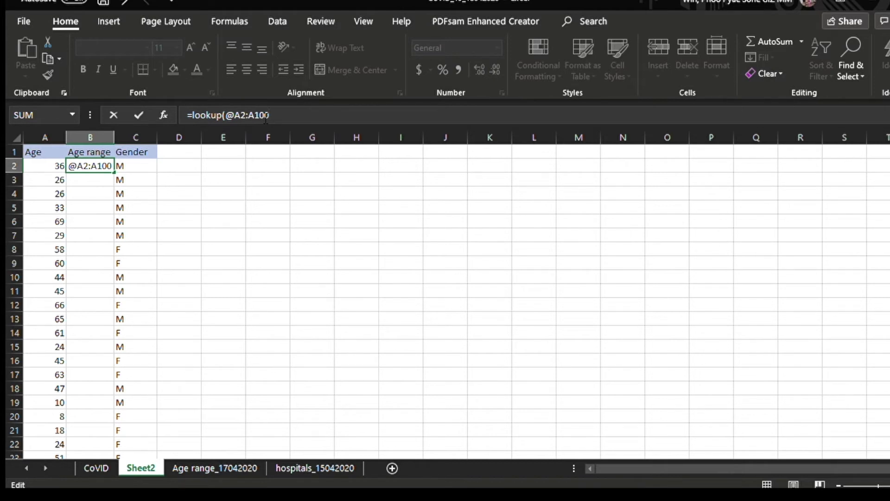
Step: Continue the LOOKUP formula in B2 with the array entries {0,"0-9";10,"10-19"
text(,{)
text(0)
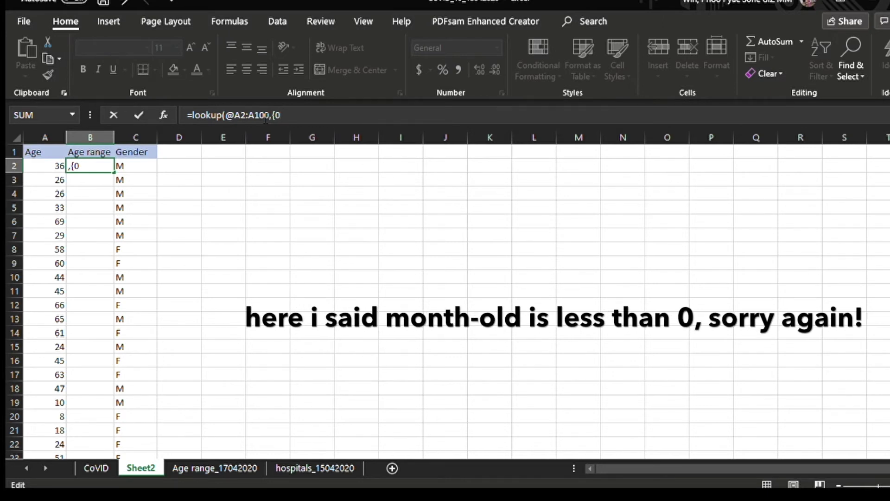
text(,)
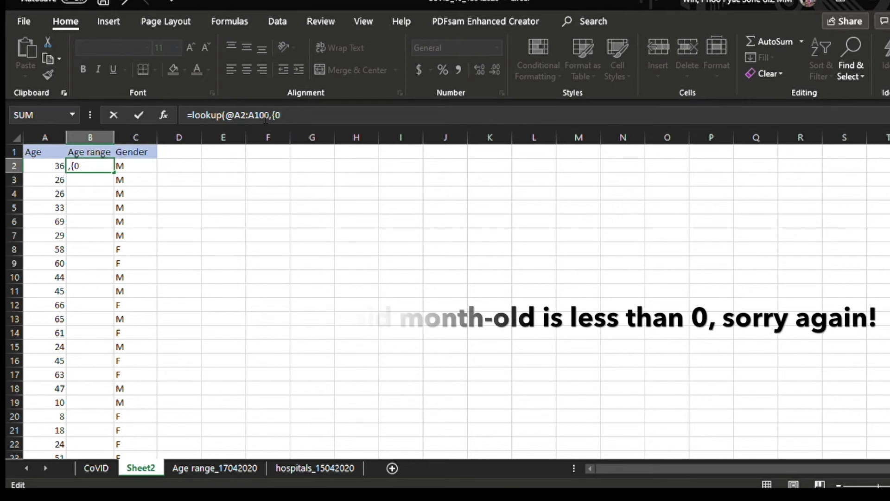
text(")
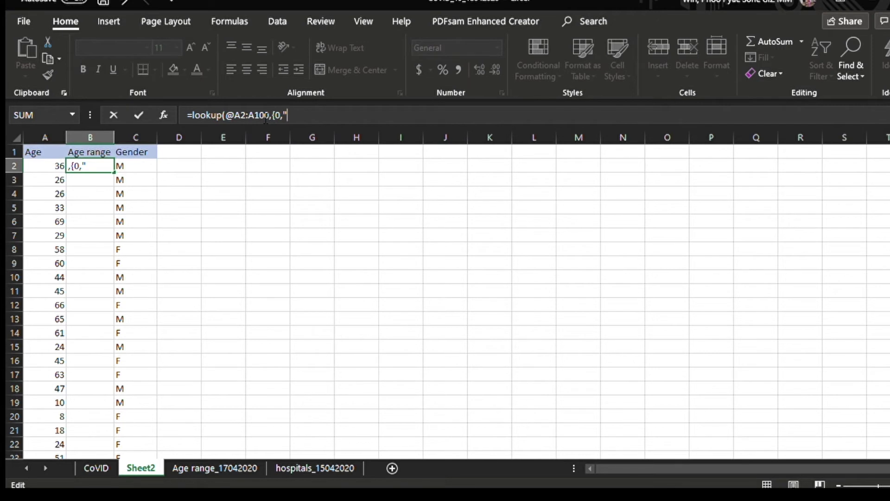
text(0-10)
text(")
text(;)
text(1)
key(BackSpace)
key(BackSpace)
text(9)
key(BackSpace)
key(BackSpace)
text(9";10,"10-19")
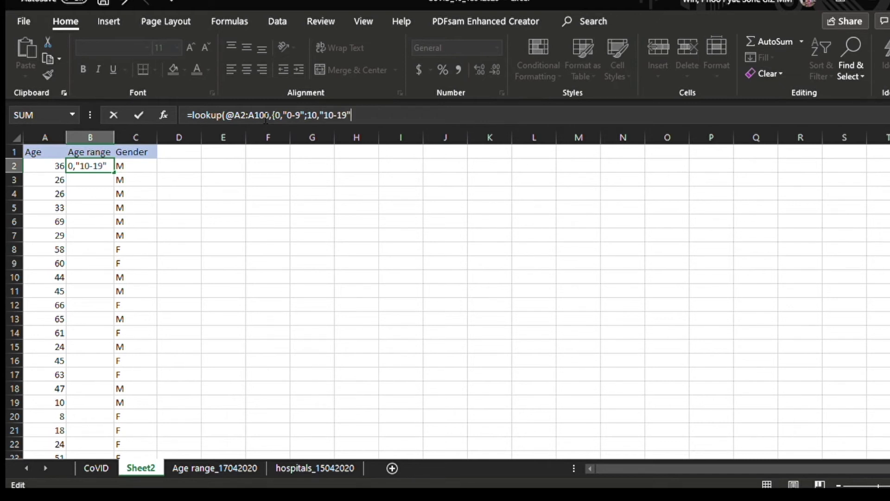
Step: Clear the unfinished LOOKUP formula from cell B2
text(;)
click(176, 115)
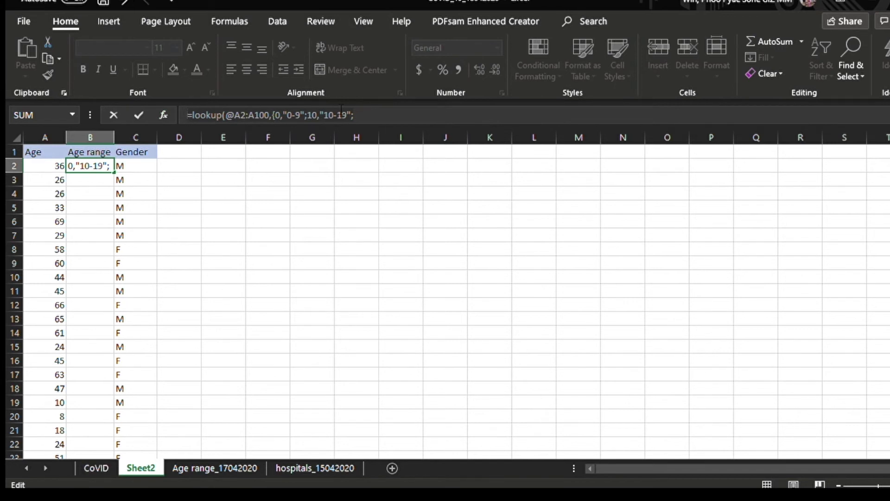
click(375, 113)
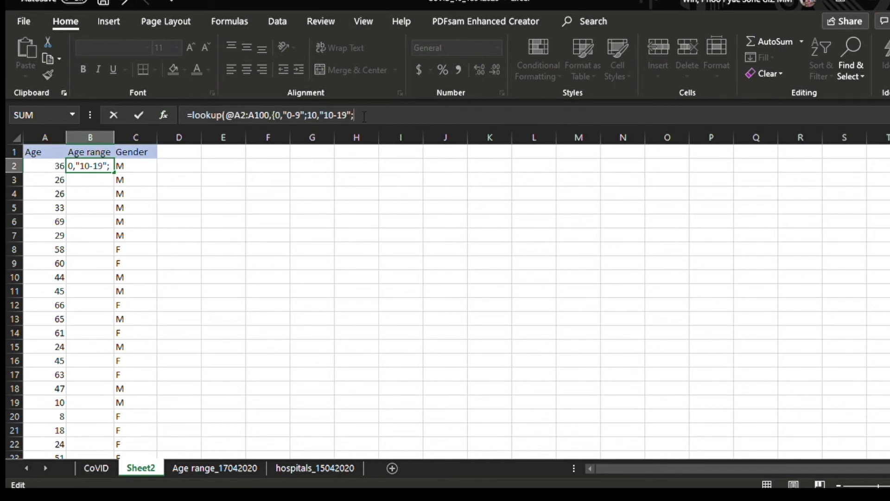
key(BackSpace)
drag(361, 116, 187, 115)
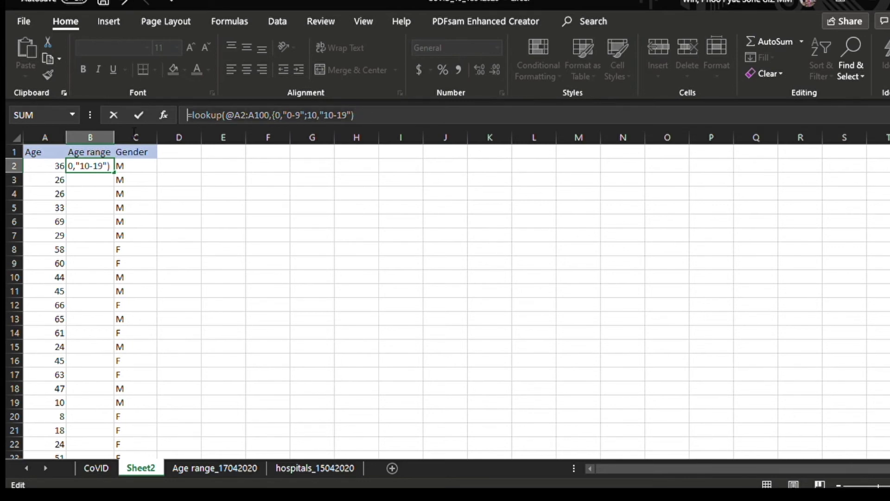
key(BackSpace)
Step: Copy the full LOOKUP formula text from cell C2 of the CoVID sheet
click(96, 468)
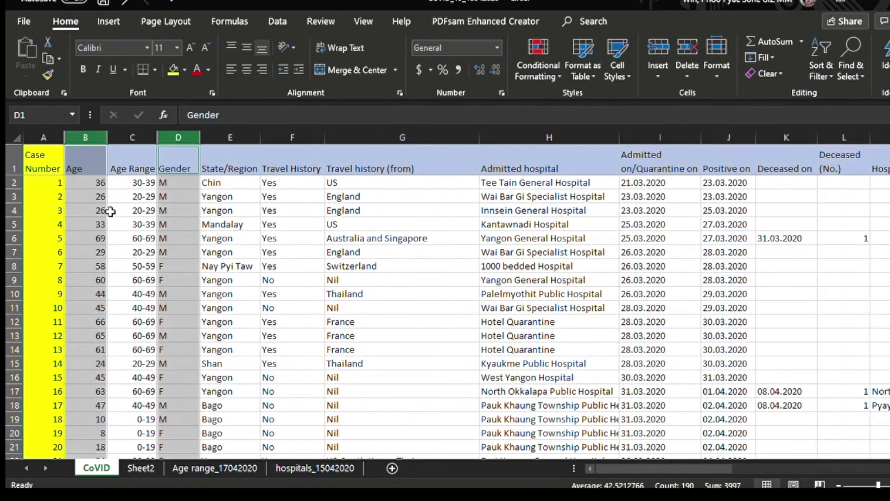
click(130, 182)
drag(589, 116, 169, 117)
key(ctrl+c)
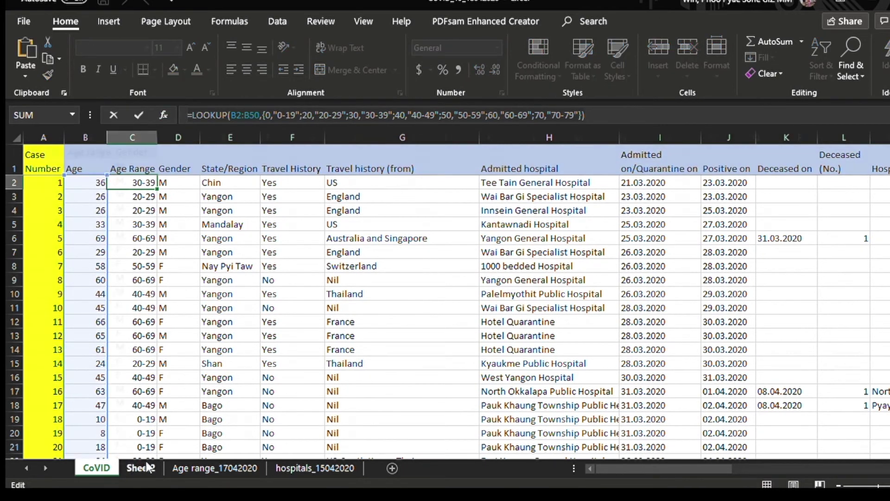
click(140, 468)
drag(255, 120, 115, 113)
key(ctrl+v)
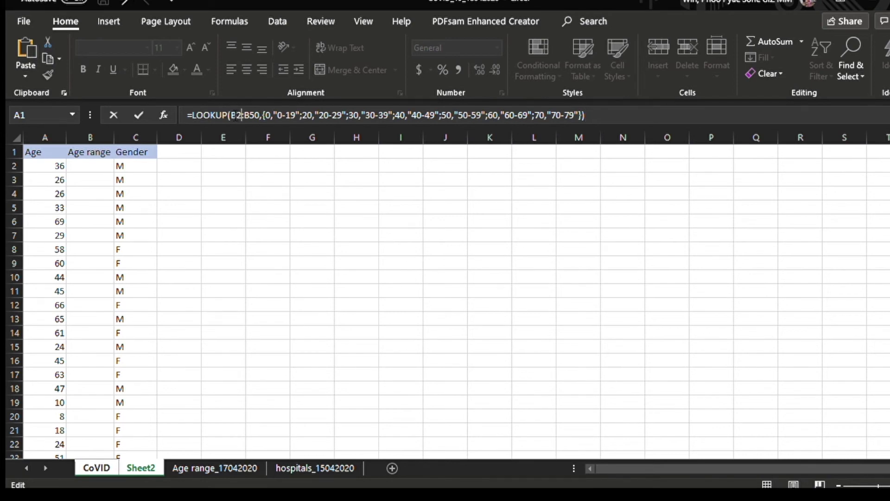
click(93, 466)
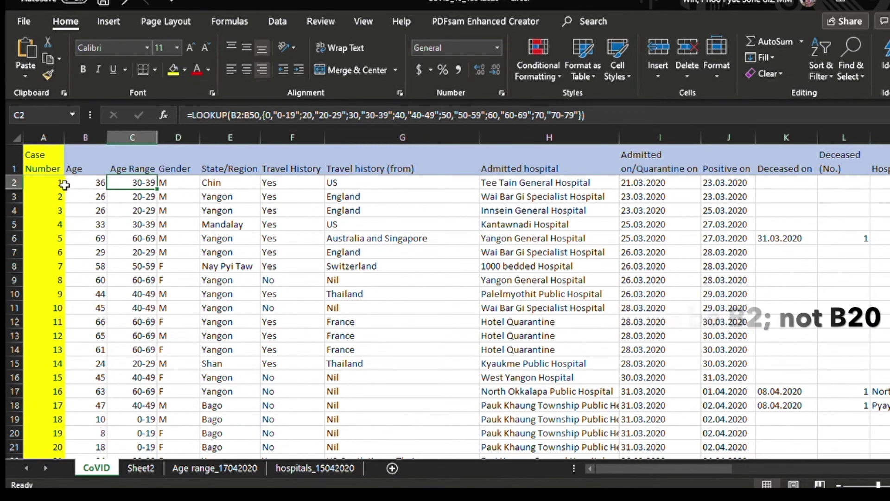
Step: Paste the copied LOOKUP formula into cell B2 of Sheet2
click(139, 468)
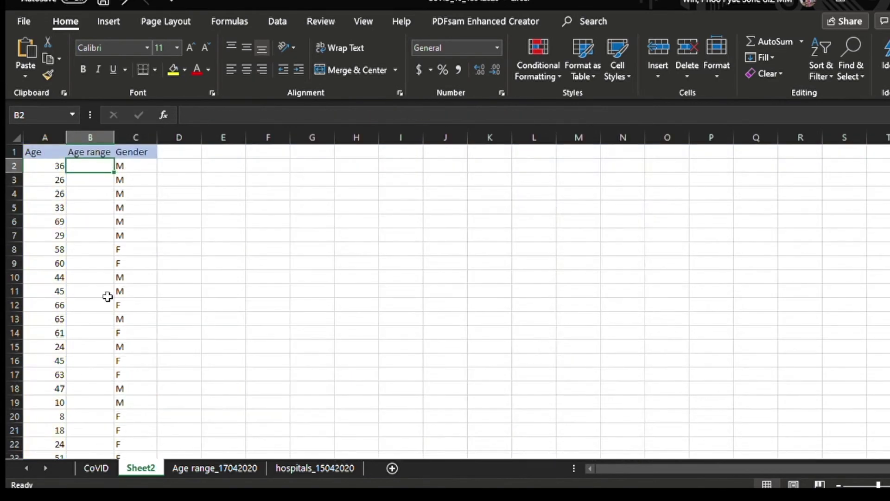
click(204, 117)
key(ctrl+v)
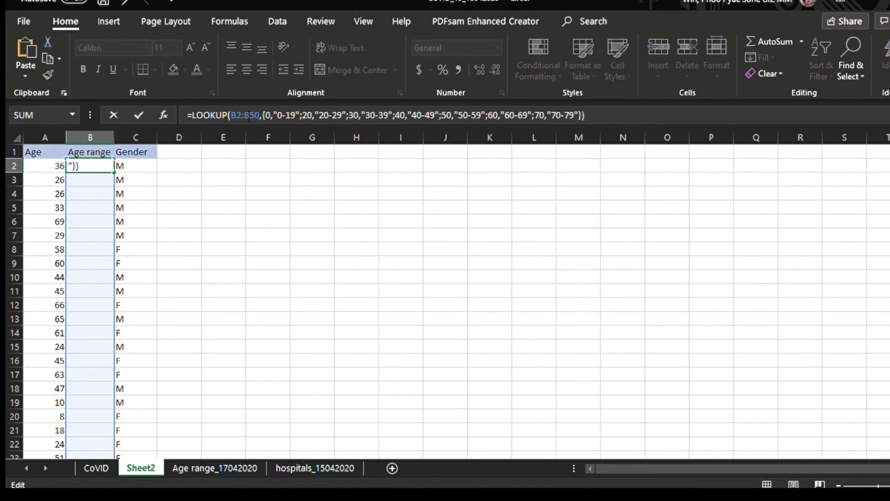
Step: Change the lookup range in the B2 formula to A2:A100 and check that it spans all the ages
click(236, 115)
key(BackSpace)
text(A)
click(255, 115)
key(BackSpace)
text(A)
key(Delete)
key(Delete)
text(100)
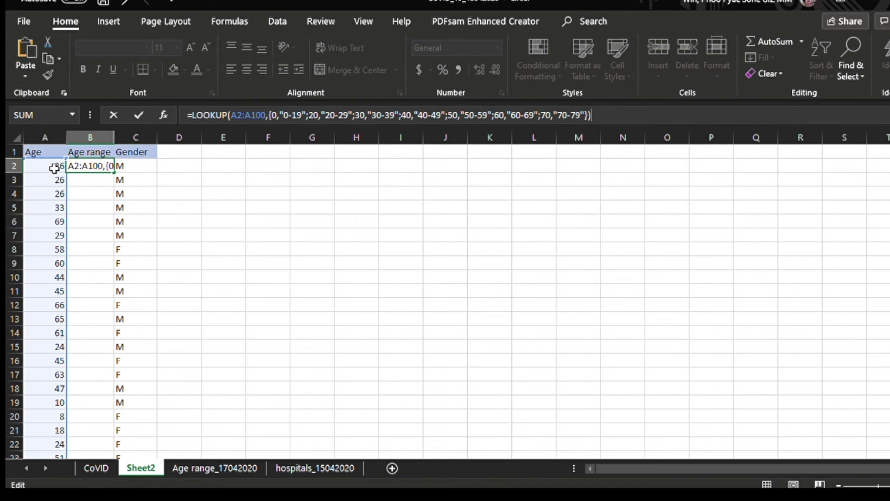
scroll(64, 301, down, 20)
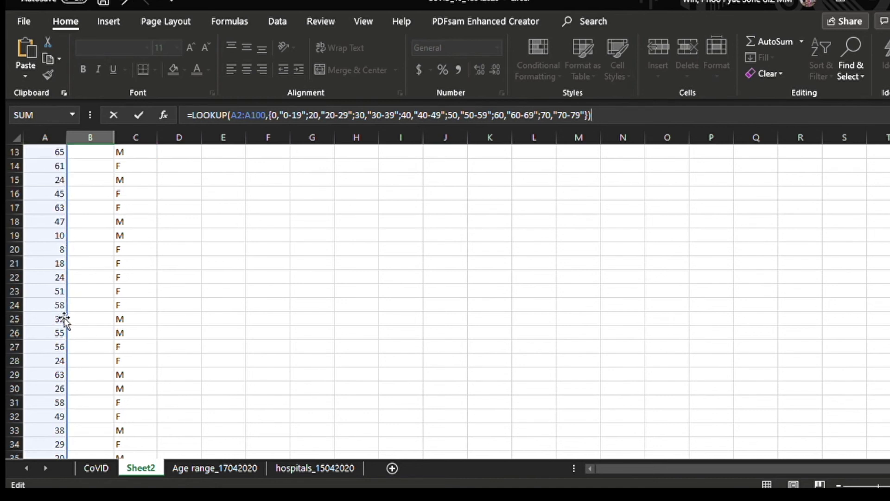
scroll(64, 345, down, 8)
scroll(66, 342, up, 5)
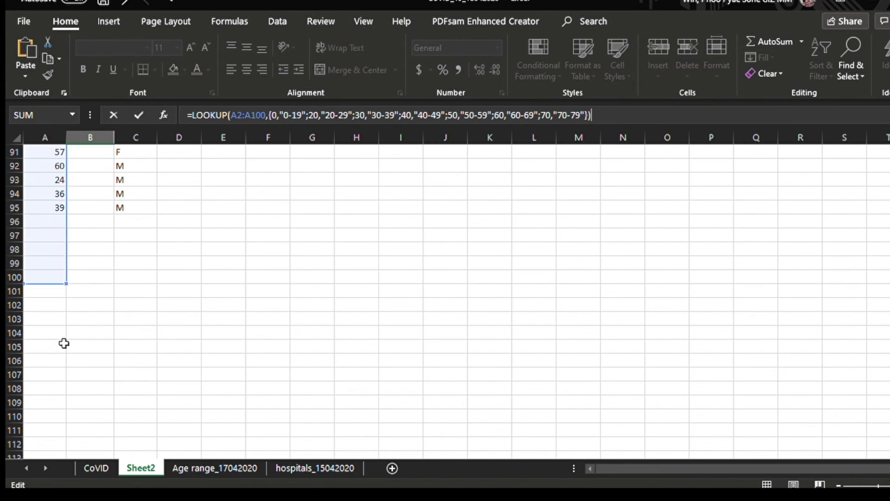
scroll(59, 376, up, 20)
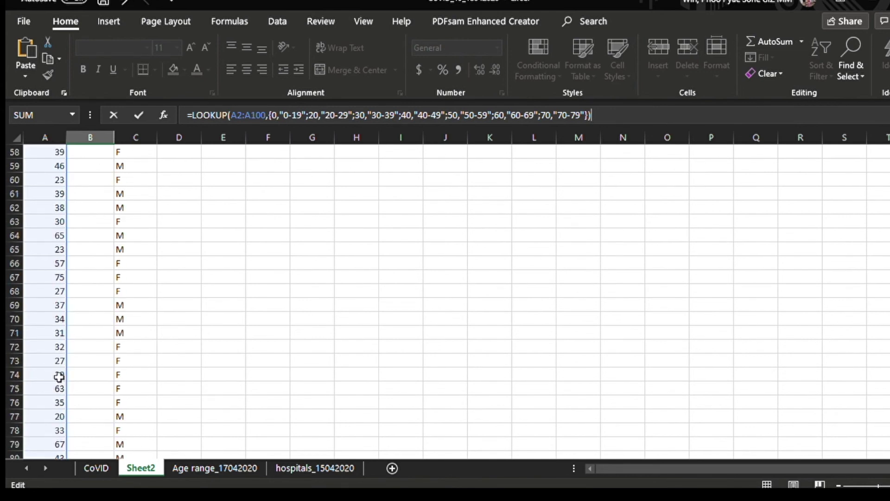
scroll(59, 376, up, 2)
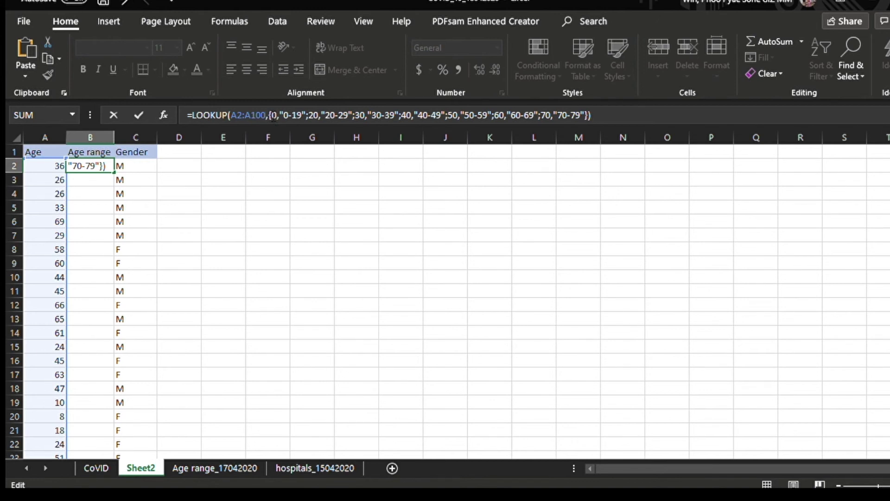
Step: Relabel the first age band "0-9", insert the pair 10,"10-19" before the 20-29 band, and commit the formula in B2
click(301, 116)
key(BackSpace)
key(BackSpace)
text(9)
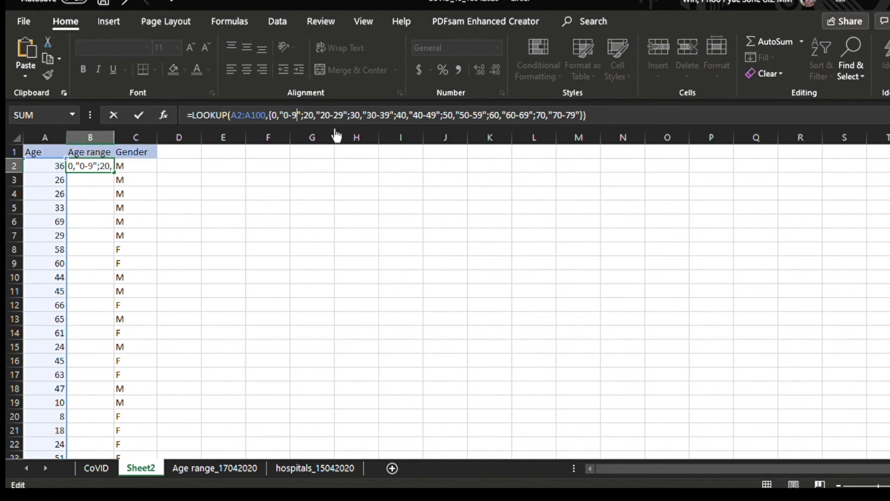
click(303, 116)
text(10)
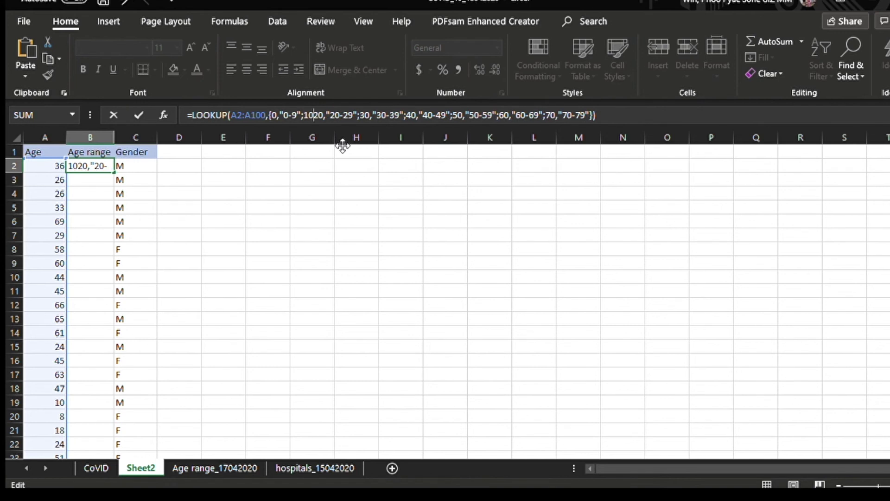
text(,"10-19)
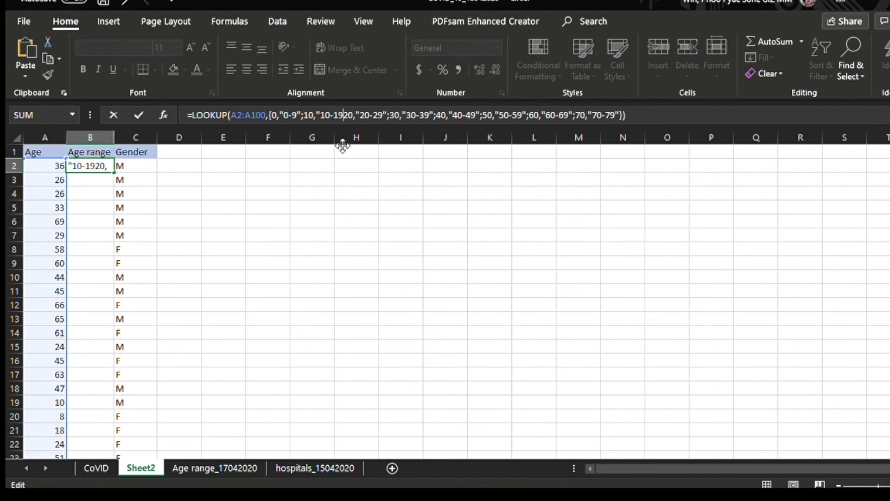
text(")
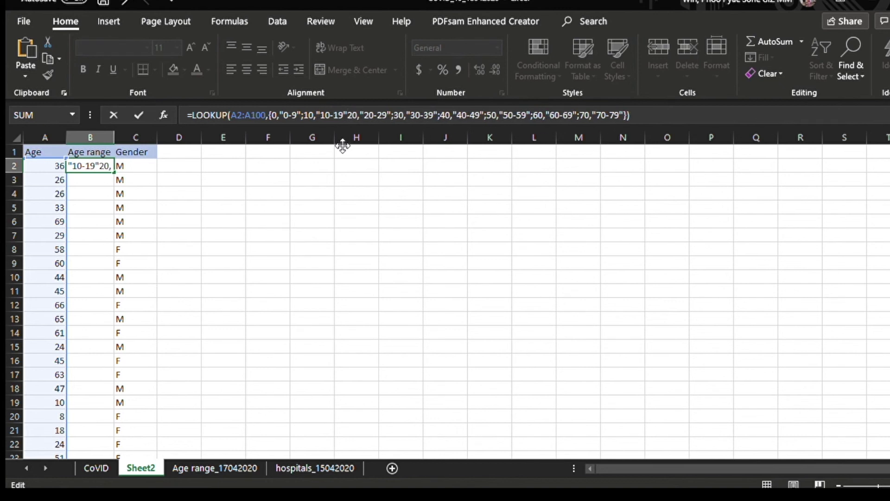
text(;)
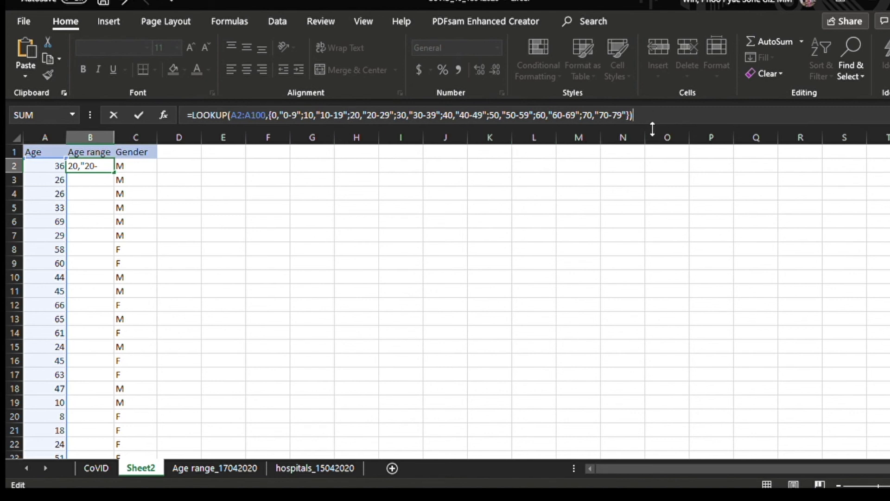
key(Return)
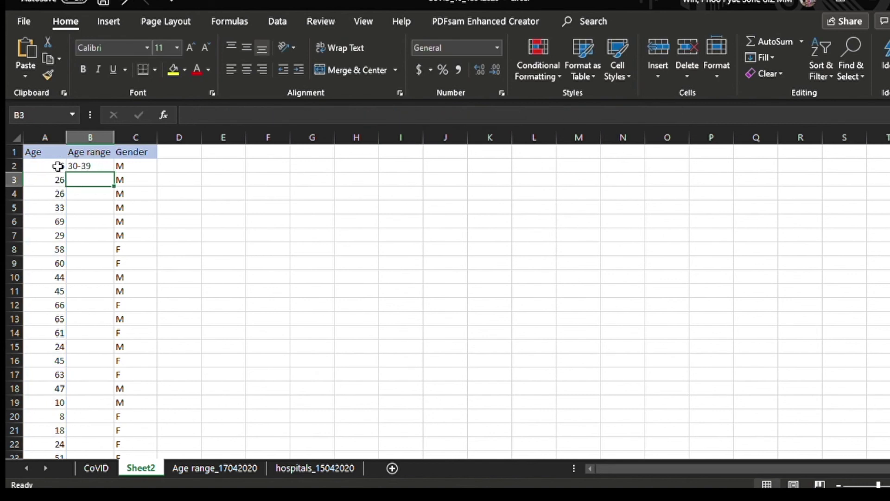
Step: Fill the LOOKUP formula from B2 down to B8
drag(113, 186, 106, 277)
click(99, 161)
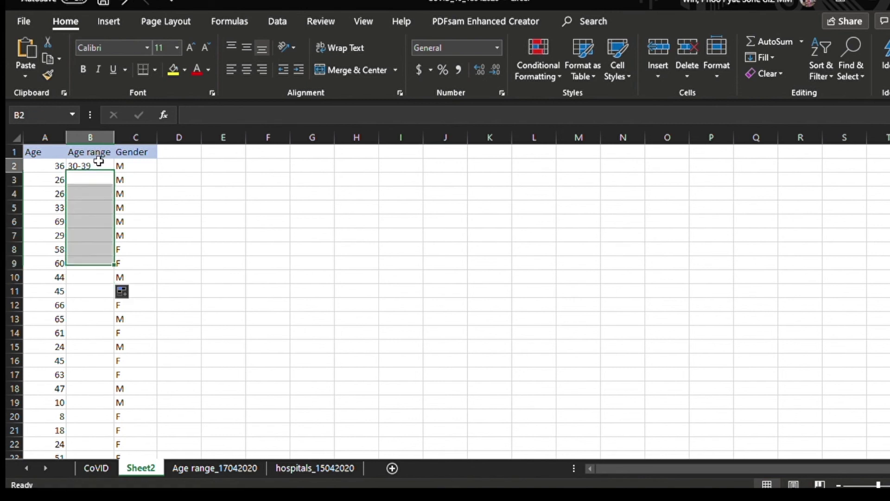
drag(114, 173, 106, 256)
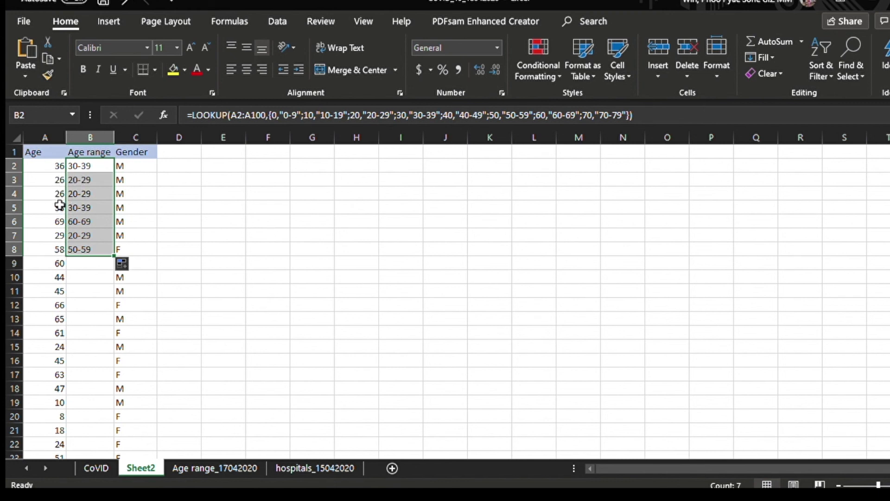
Step: Extend the age range formula from B8 down through B9 and B10
click(103, 263)
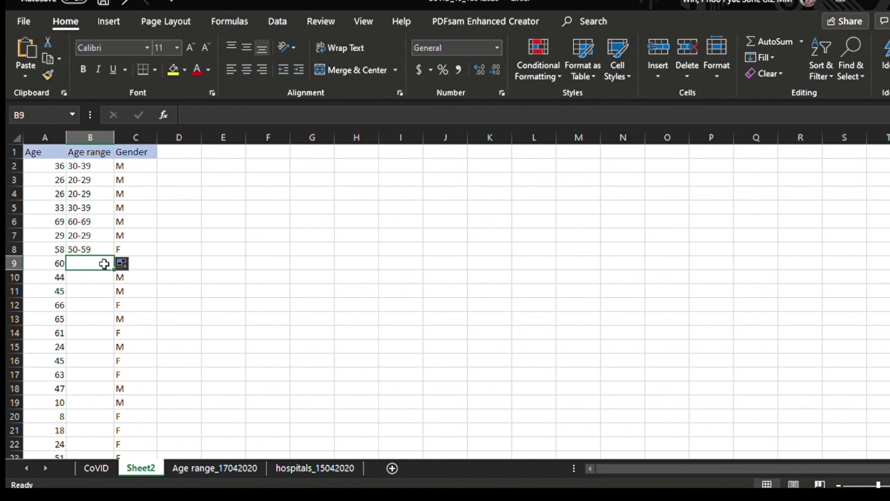
click(99, 249)
drag(113, 257, 95, 267)
scroll(164, 256, down, 1)
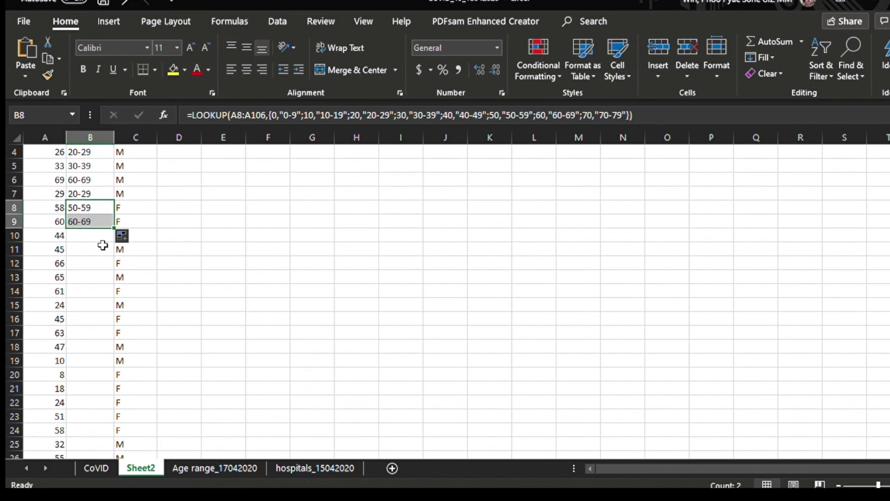
click(95, 235)
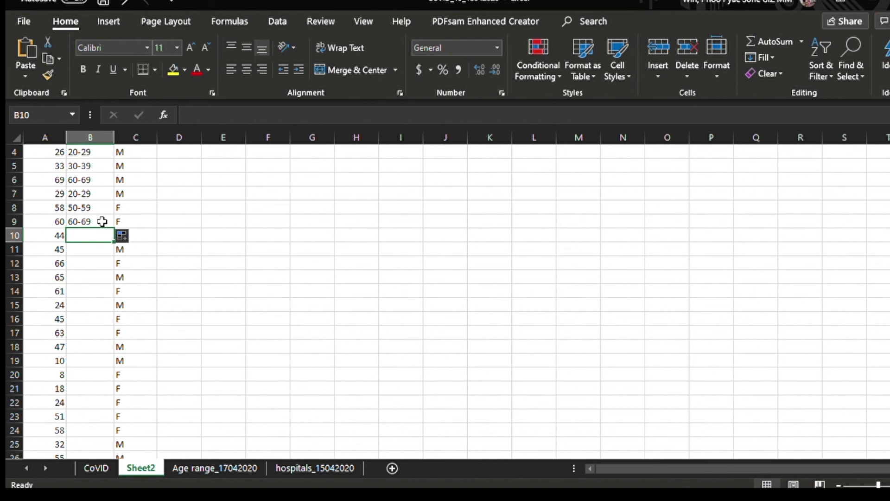
click(99, 221)
drag(113, 229, 95, 241)
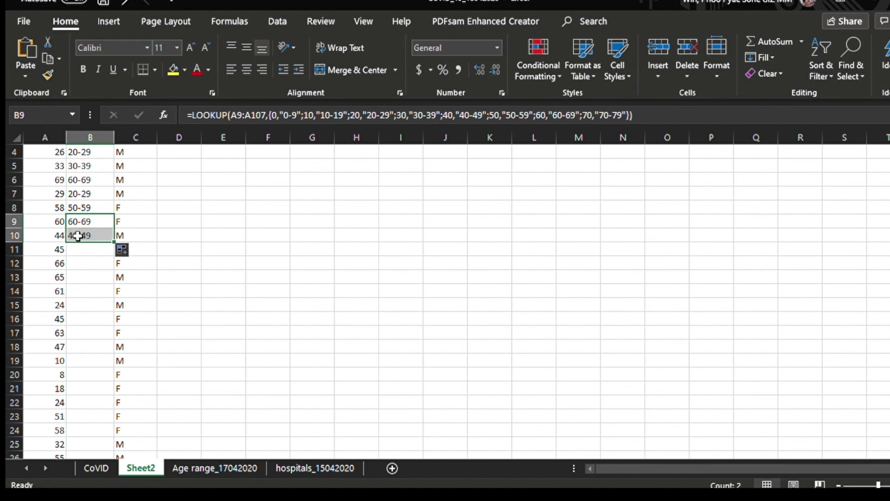
Step: Fill the age range formula down the rest of column B to the last age record in row 95
drag(114, 244, 105, 450)
scroll(109, 392, down, 4)
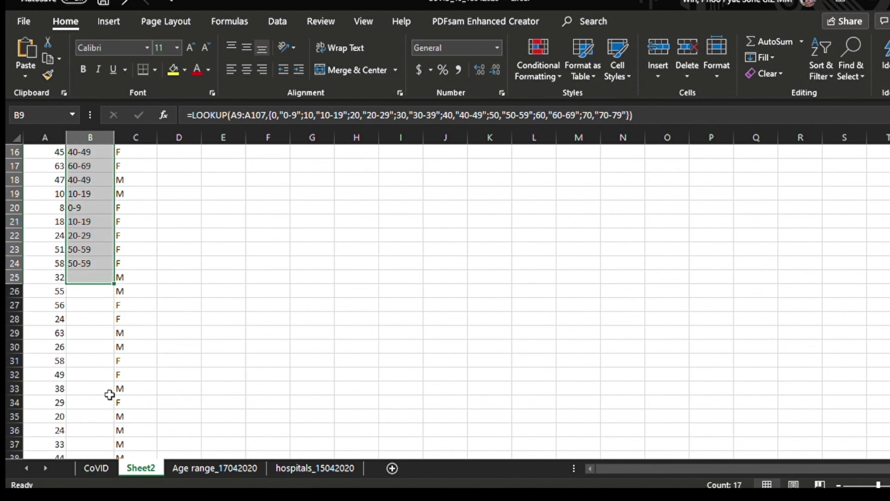
drag(115, 285, 104, 374)
drag(114, 311, 95, 432)
scroll(100, 381, down, 3)
drag(115, 315, 96, 431)
scroll(98, 407, down, 2)
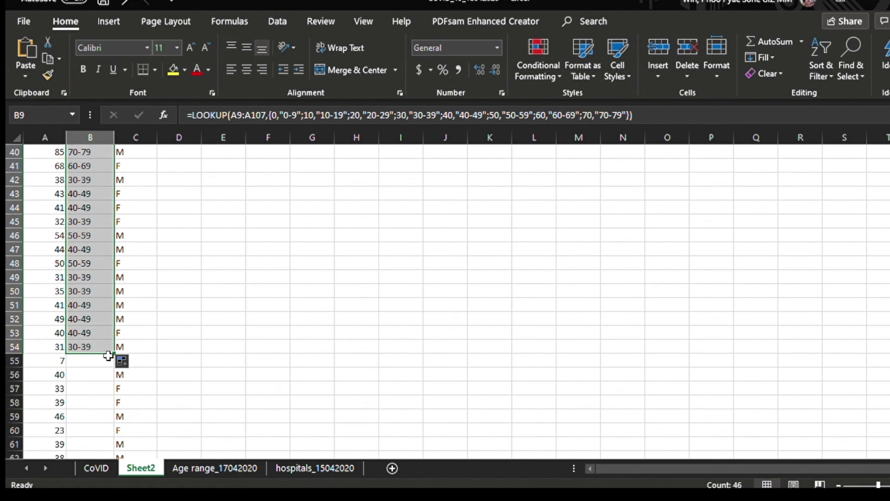
mouse_move(114, 354)
mouse_down()
mouse_move(96, 370)
mouse_move(106, 362)
mouse_up()
scroll(106, 362, down, 1)
scroll(107, 362, down, 2)
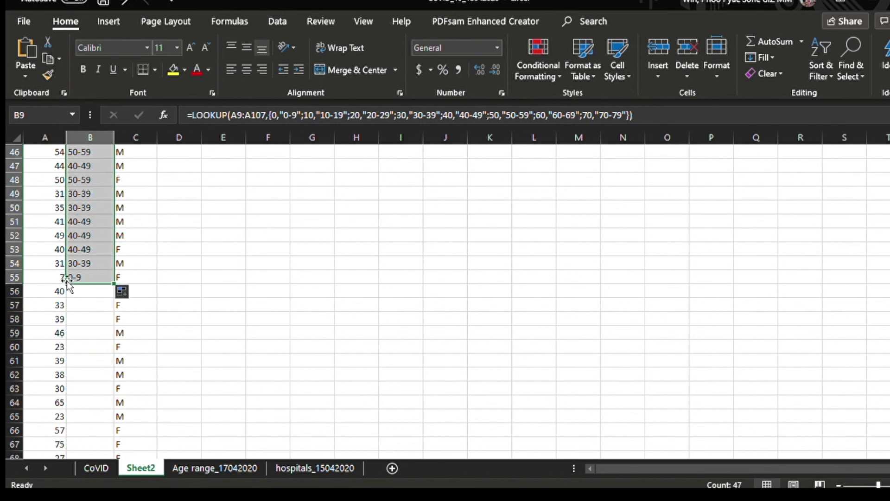
drag(109, 283, 102, 446)
scroll(102, 394, down, 3)
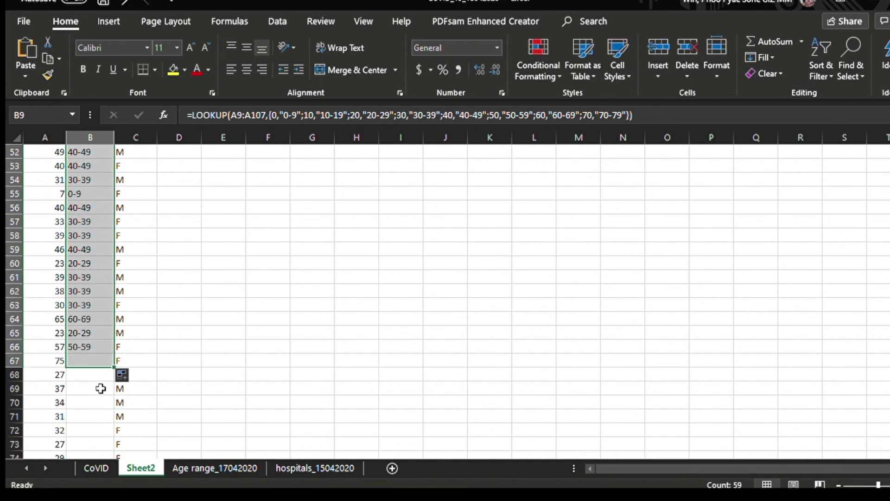
drag(114, 327, 105, 431)
scroll(103, 417, down, 3)
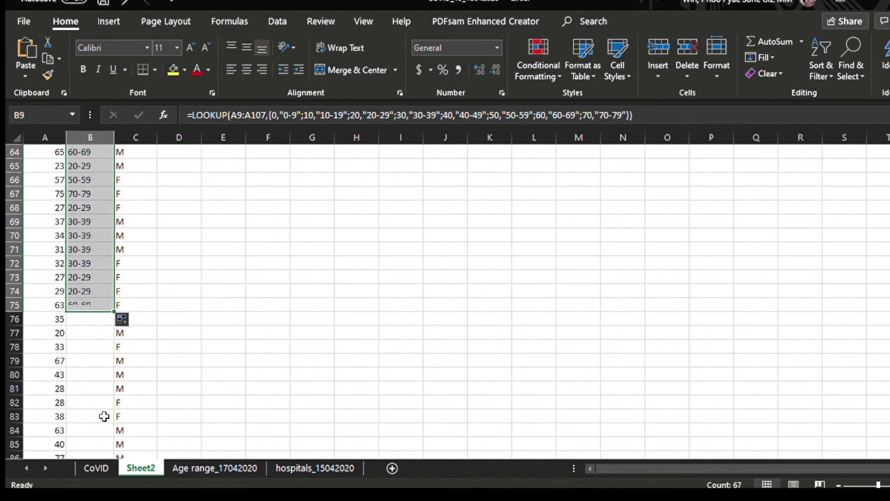
drag(114, 310, 116, 443)
scroll(105, 424, down, 4)
drag(114, 284, 103, 415)
scroll(89, 411, down, 1)
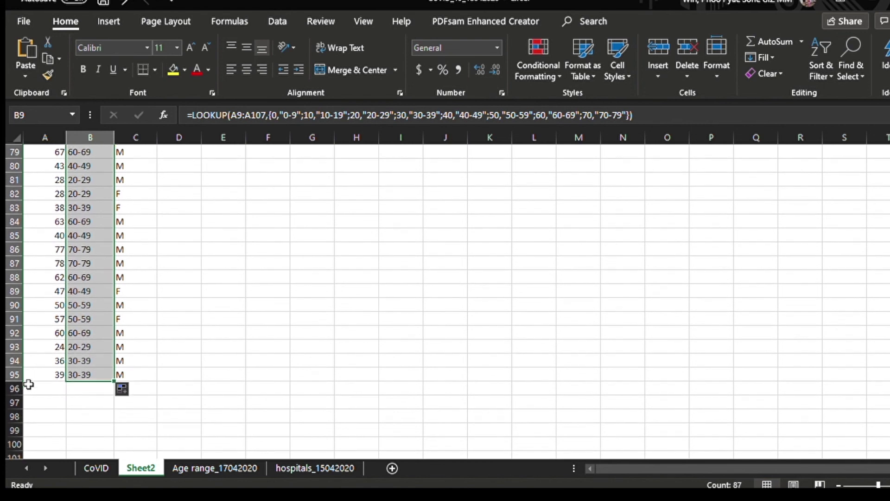